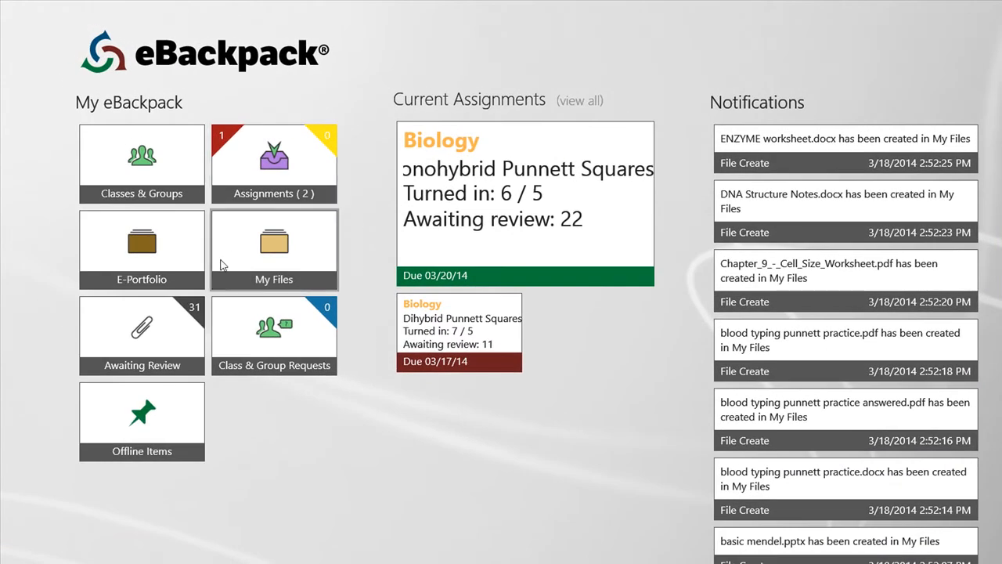
Open the My Files folder from the home page
right_click(367, 232)
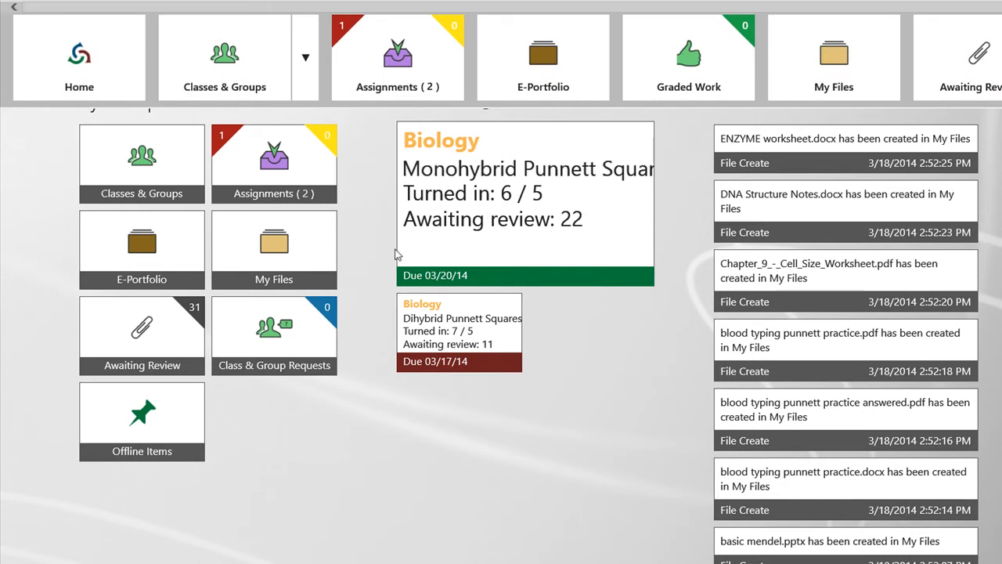
left_click(376, 251)
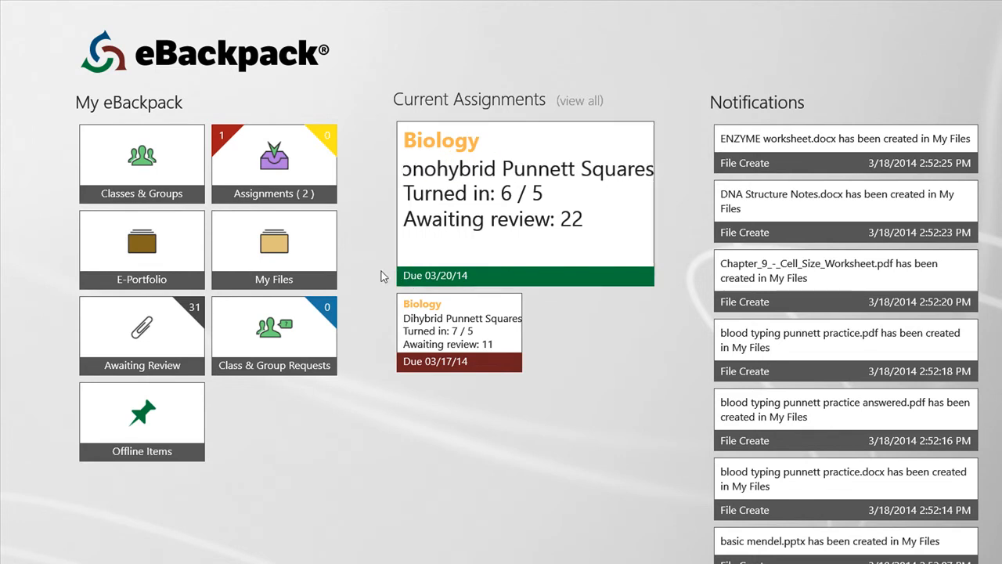
left_click(305, 269)
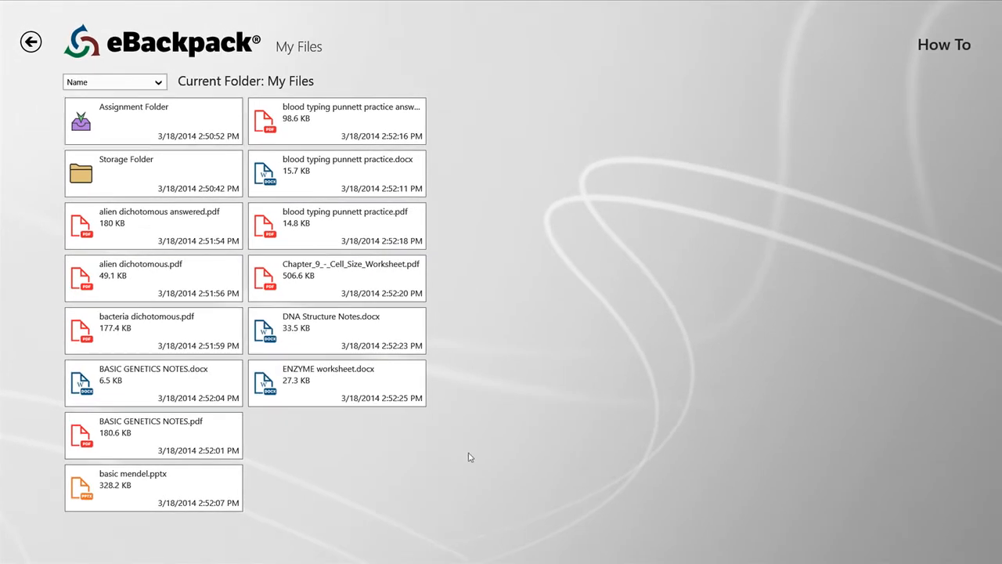
Add a new blank document to My Files
right_click(591, 427)
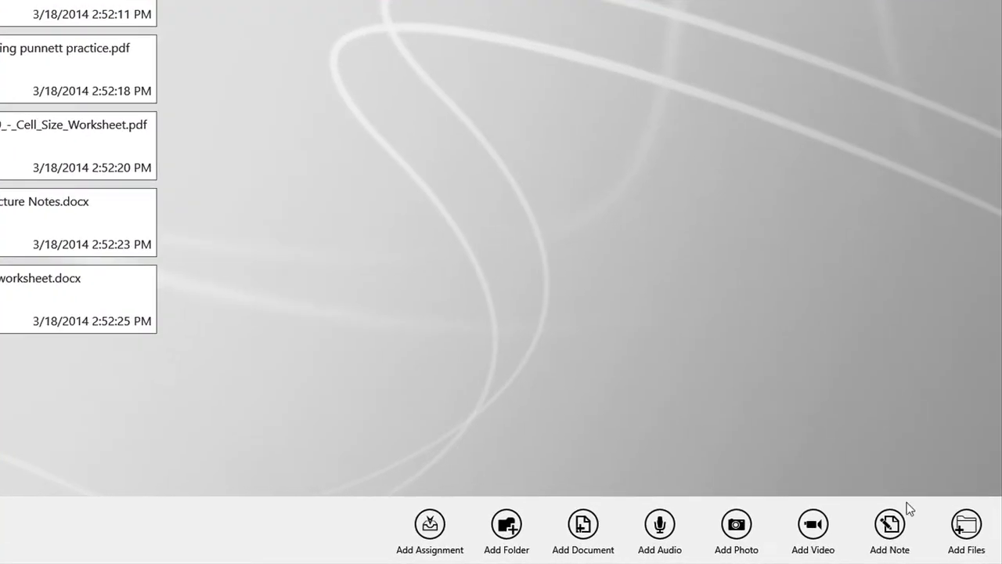
mouse_move(1000, 560)
left_click(579, 527)
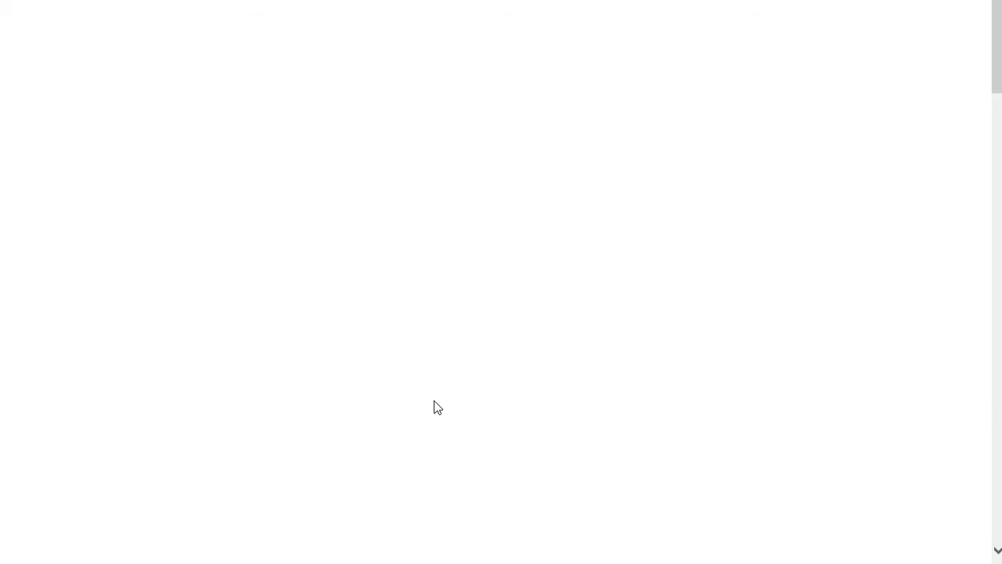
Add a Music Staff page after page 1 of the blank document
right_click(311, 378)
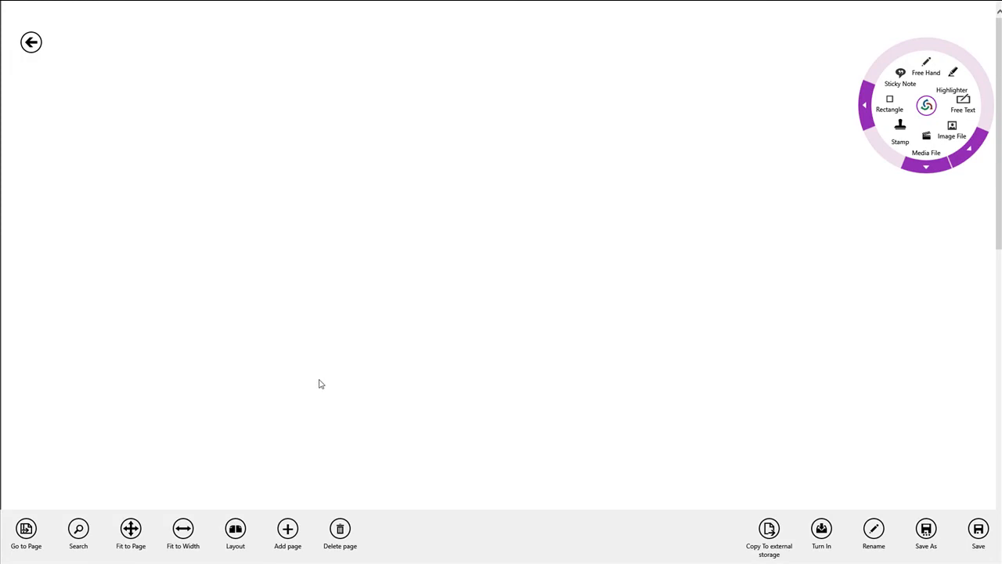
left_click(129, 534)
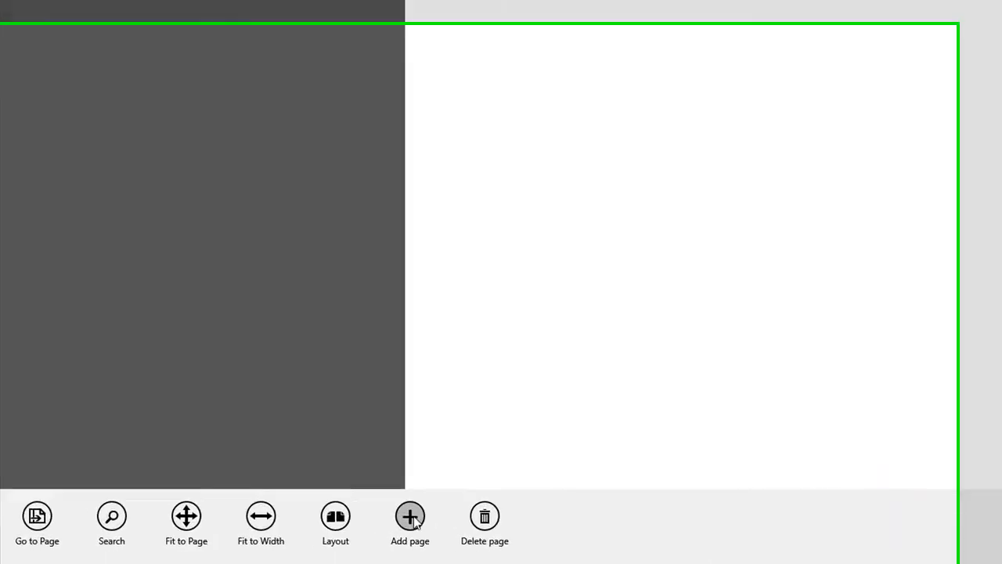
left_click(289, 530)
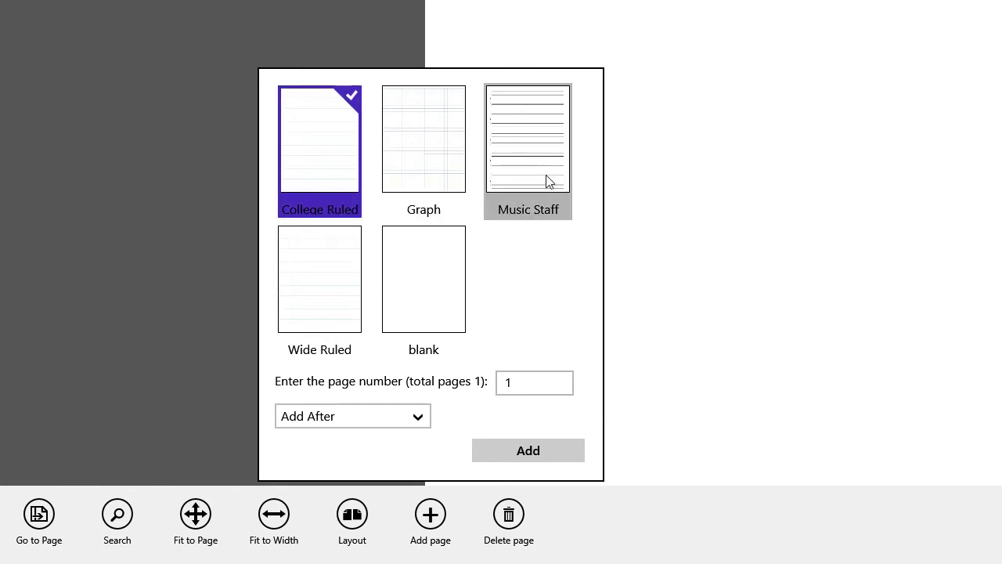
left_click(547, 182)
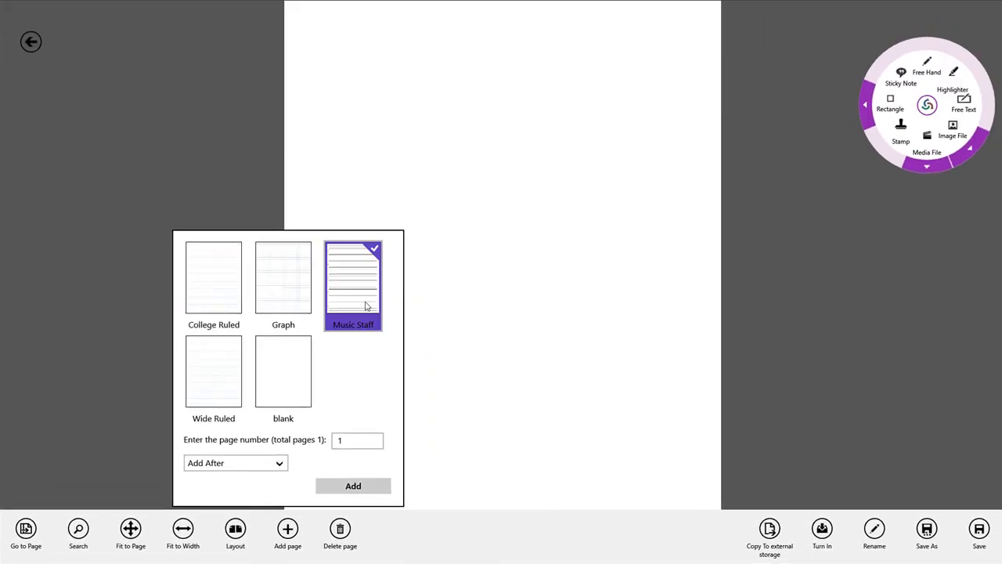
left_click(353, 490)
scroll(395, 409, "down", 7)
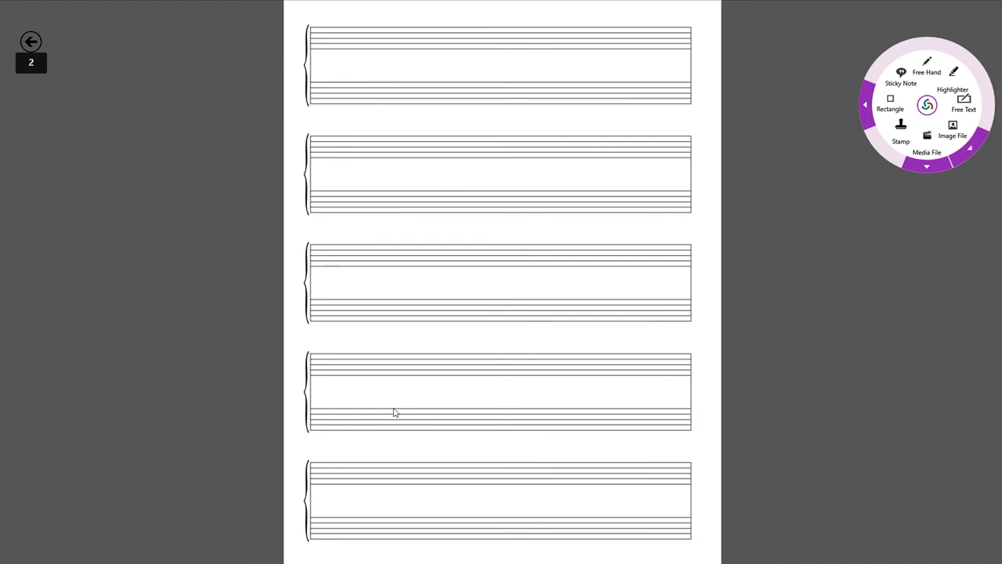
scroll(395, 413, "up", 5)
scroll(395, 412, "up", 2)
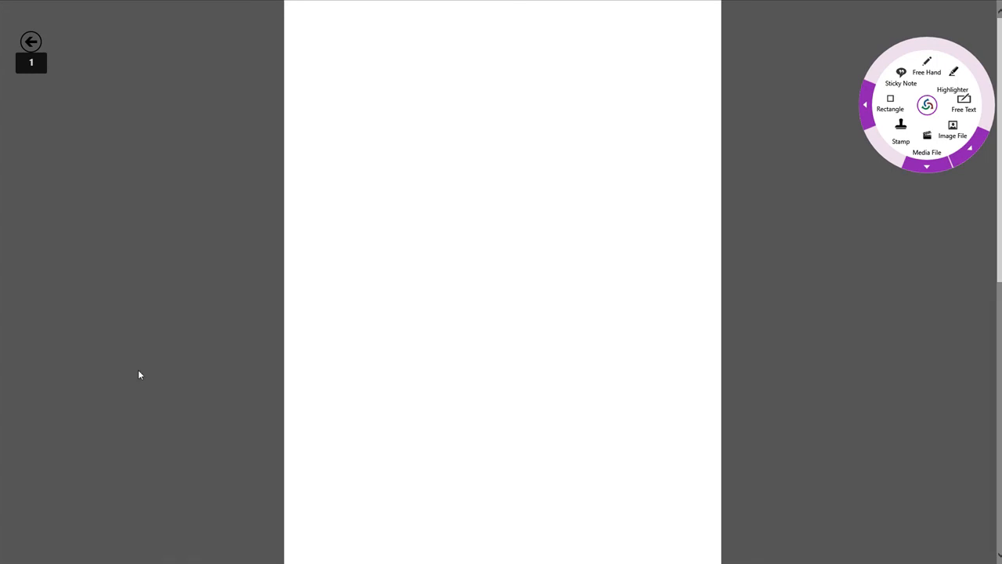
Write "Free Hand" in red on the blank first page with the Free Hand tool and finish the annotation
right_click(180, 387)
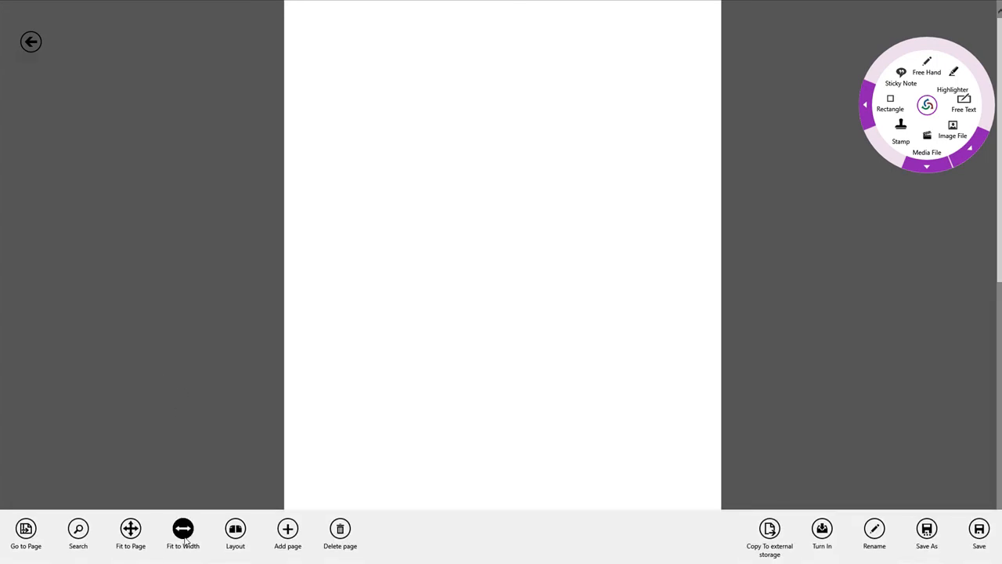
left_click(183, 532)
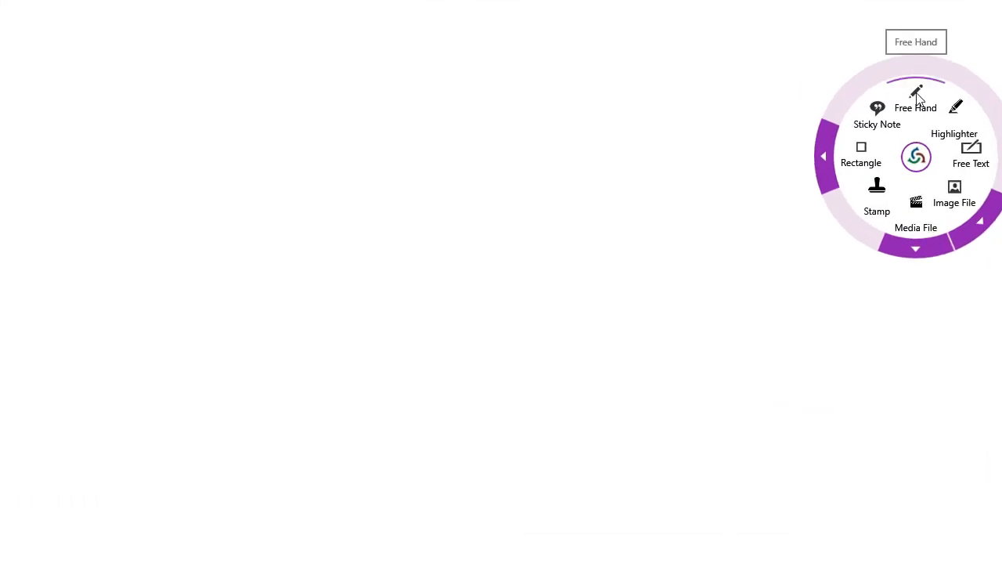
left_click(928, 65)
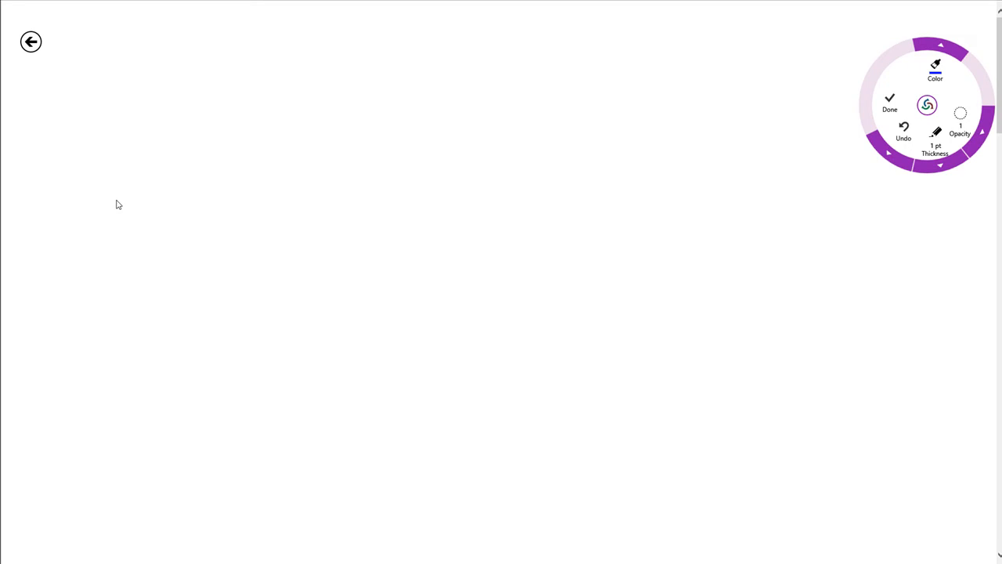
mouse_move(86, 195)
left_mouse_down()
mouse_move(144, 171)
mouse_move(96, 247)
mouse_move(126, 235)
mouse_move(154, 205)
mouse_move(171, 229)
mouse_move(191, 223)
left_mouse_up()
mouse_move(195, 168)
left_mouse_down()
mouse_move(205, 225)
mouse_move(227, 196)
mouse_move(261, 196)
left_mouse_up()
left_click_drag(253, 151, 272, 182)
left_click(893, 94)
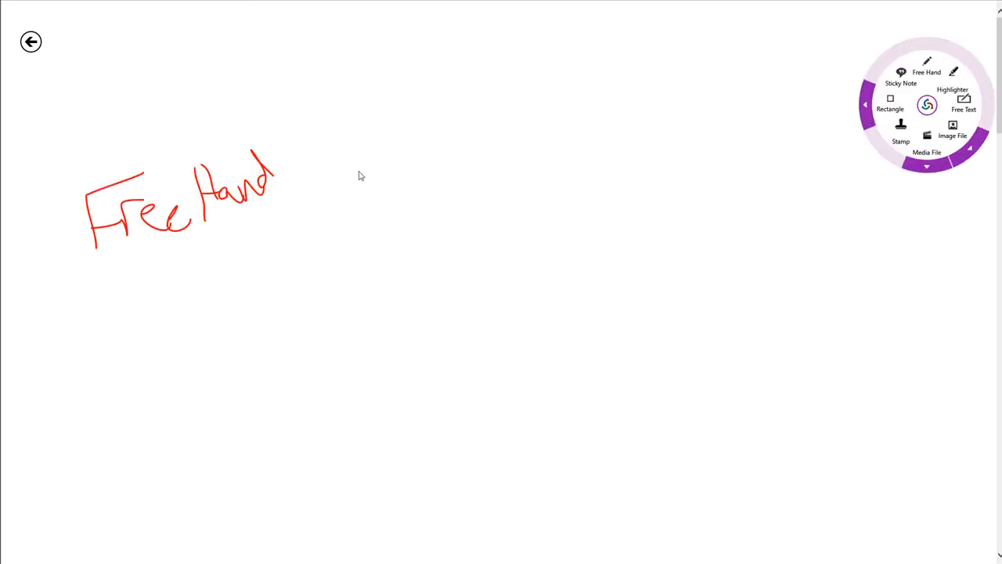
Draw two Highlighter strokes beneath the "Free Hand" writing, the first in the preset colour and the second in orange
left_click(954, 74)
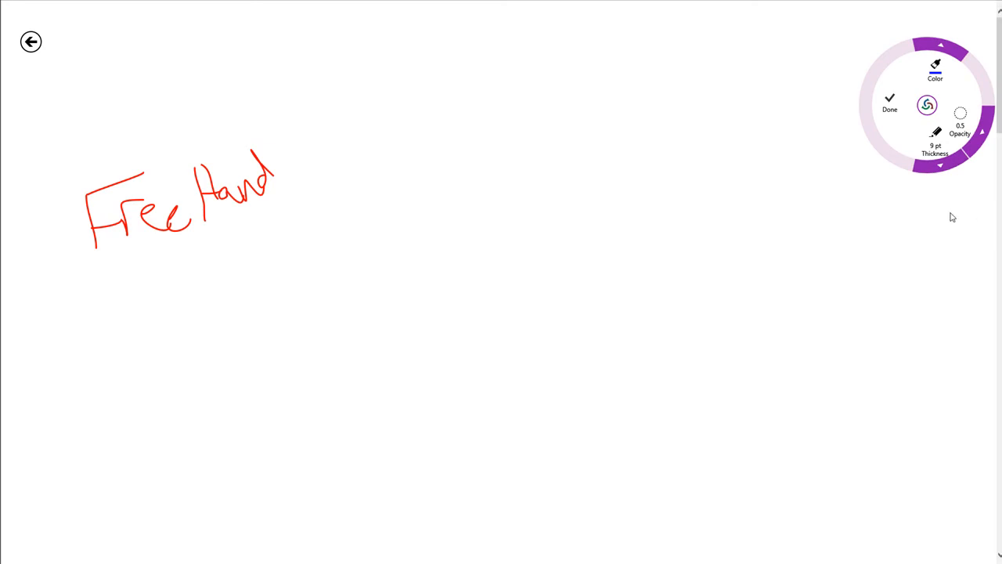
left_click_drag(77, 272, 319, 199)
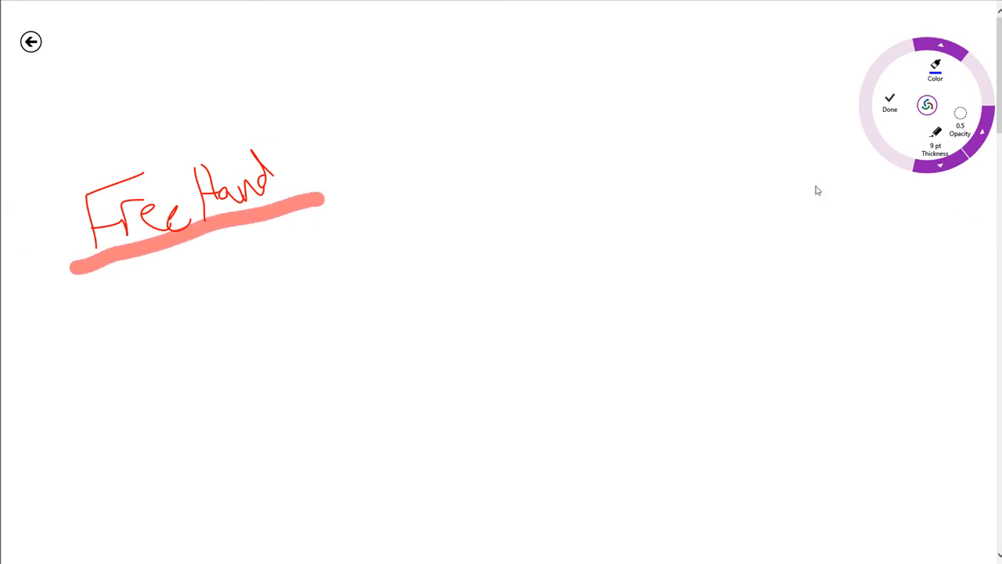
left_click(940, 49)
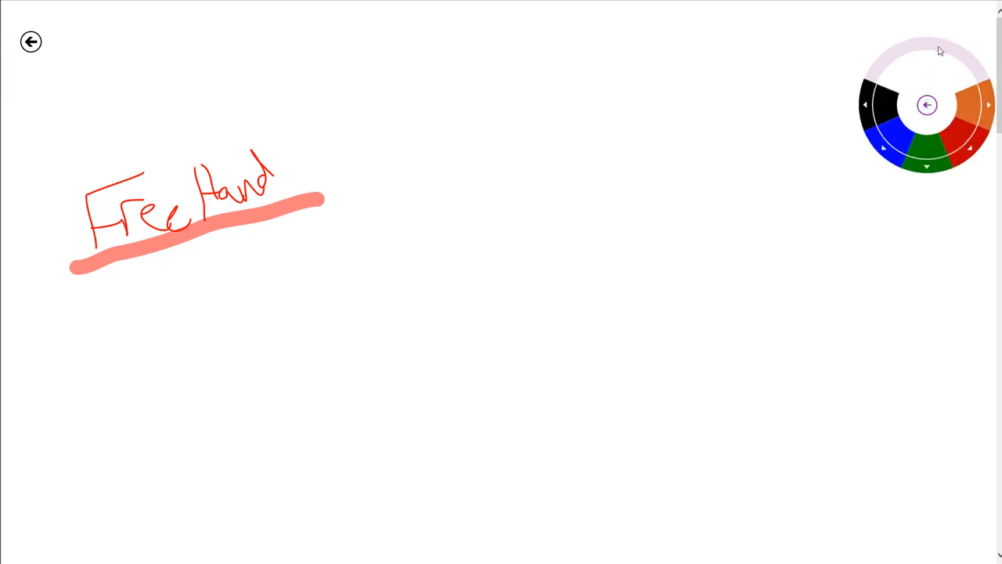
left_click(971, 109)
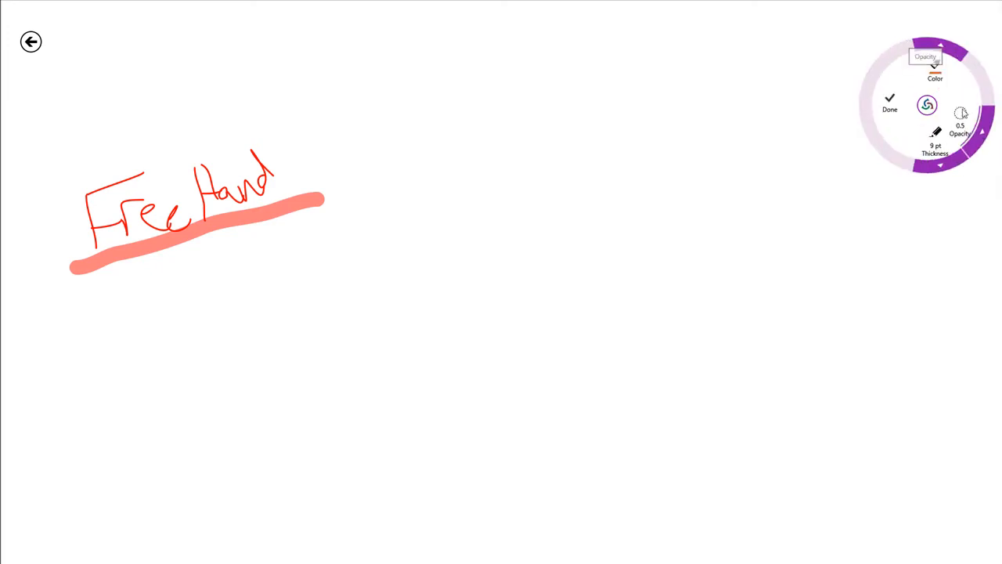
left_click_drag(75, 299, 365, 233)
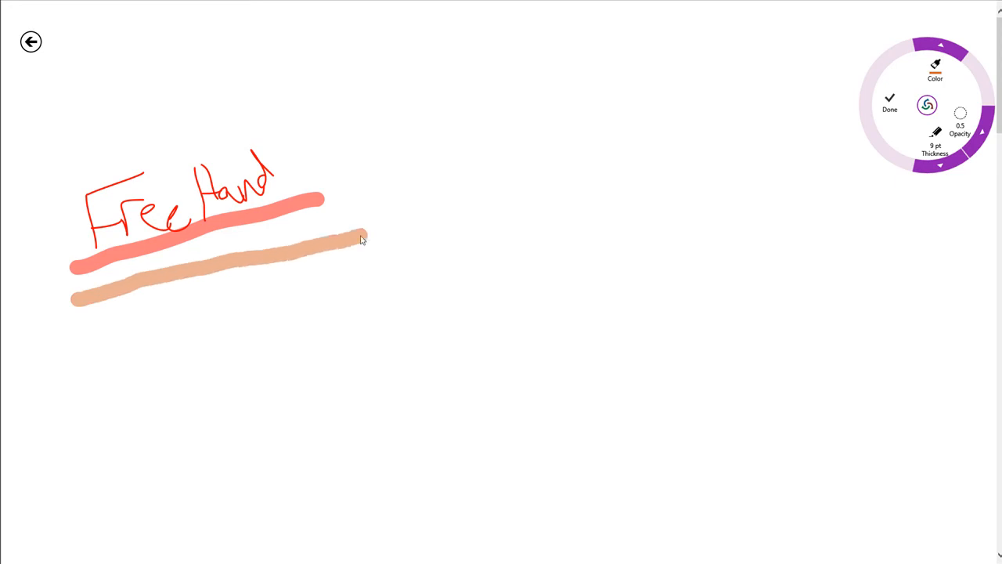
left_click(897, 108)
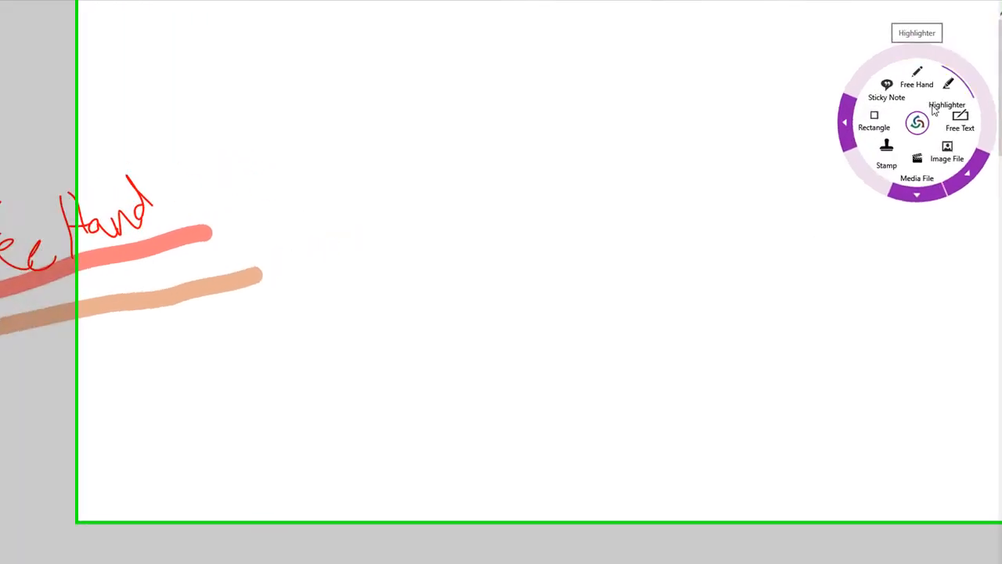
Add a Free Text annotation reading "Free Text" beside the handwriting
left_click(960, 131)
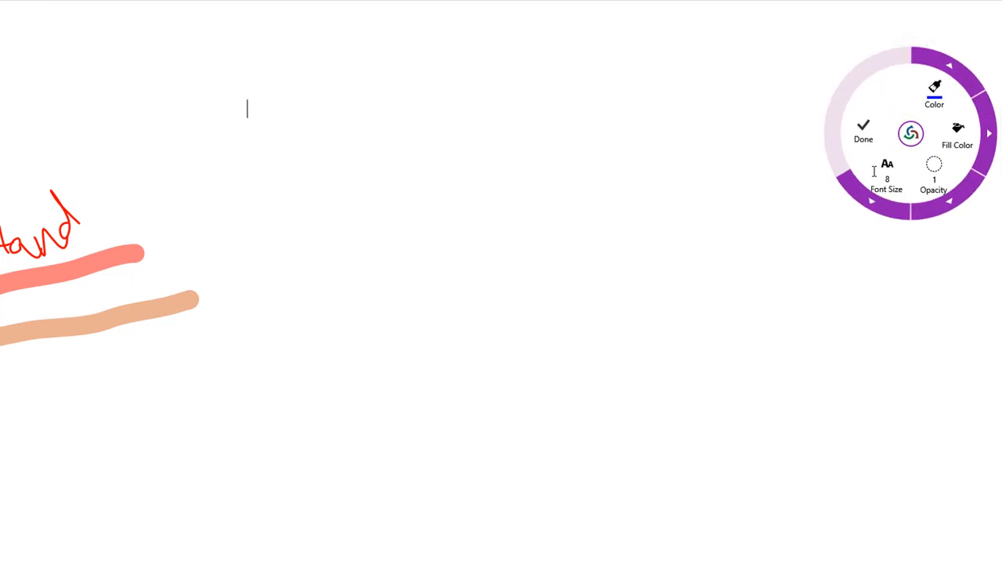
type("Free Text")
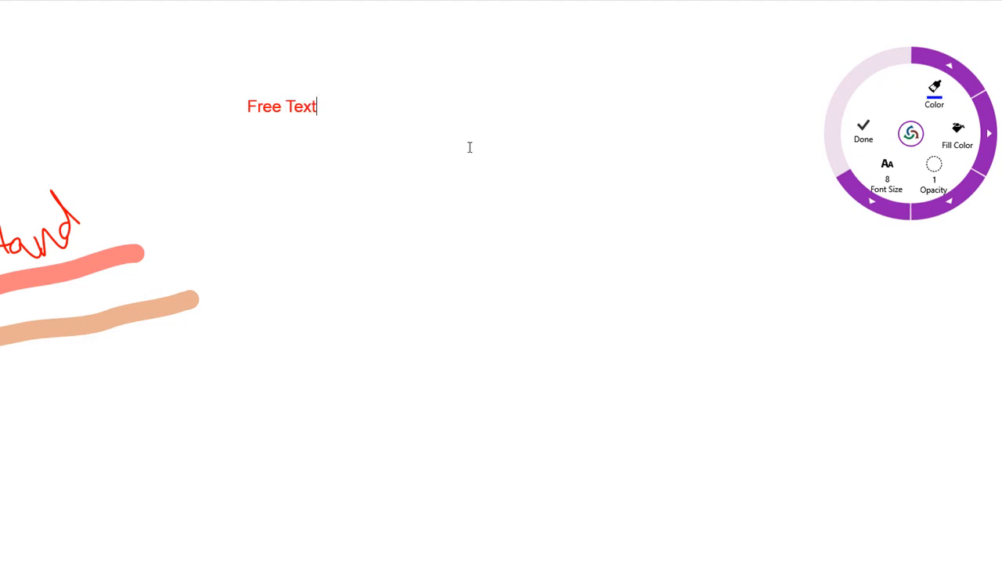
left_click(861, 133)
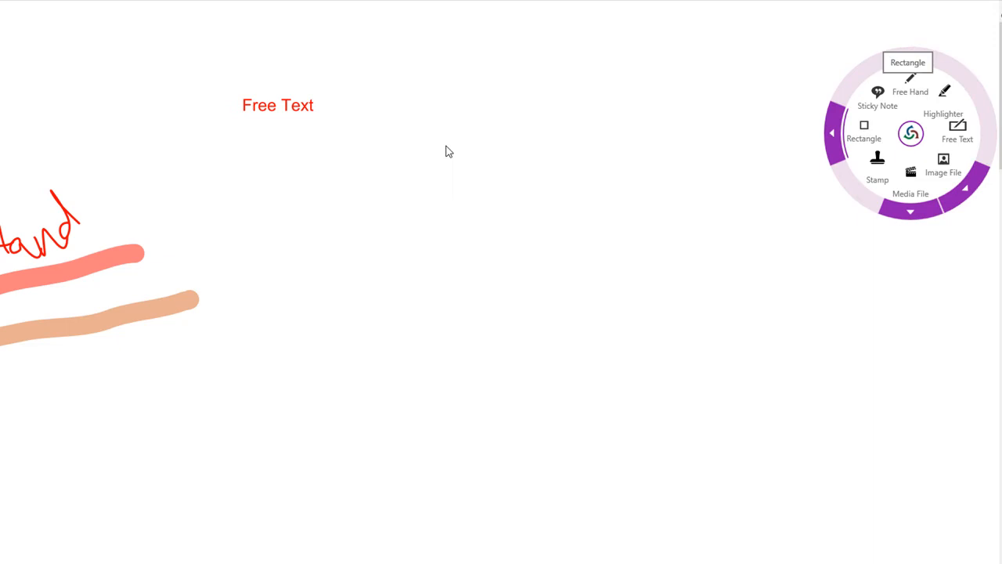
Set the "Free Text" annotation's colour to black and its font size to 36
left_click(309, 106)
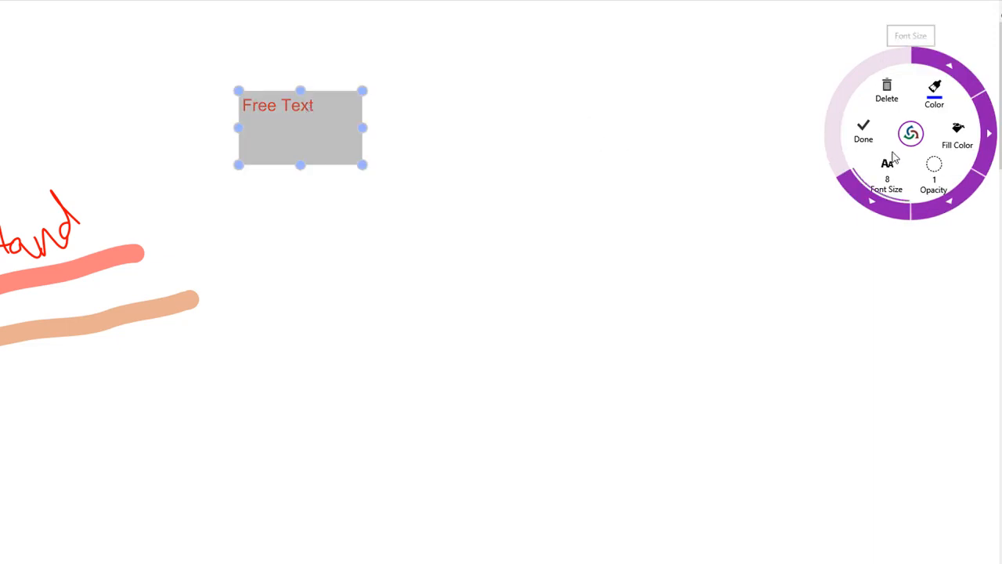
left_click(954, 74)
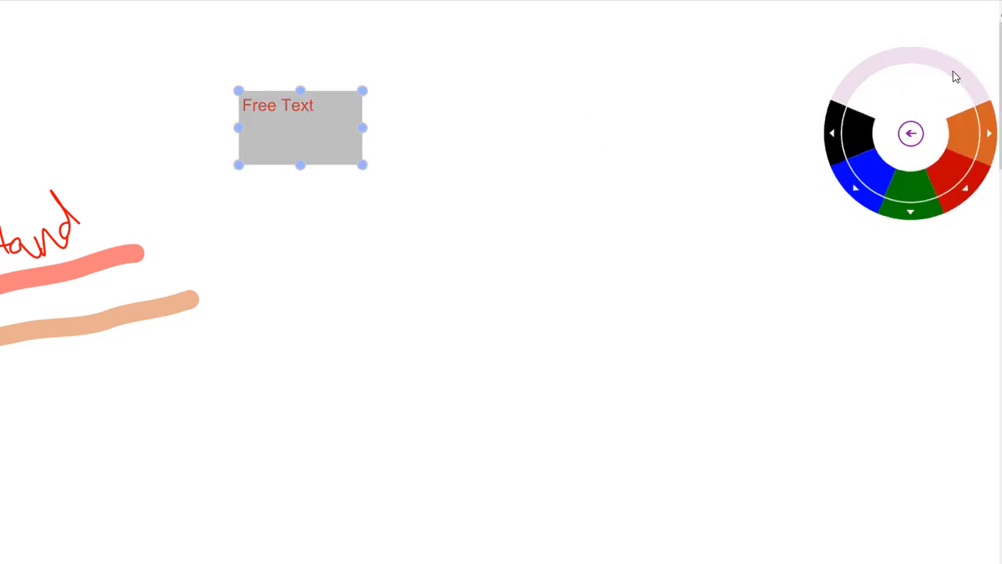
left_click(856, 142)
left_click(911, 133)
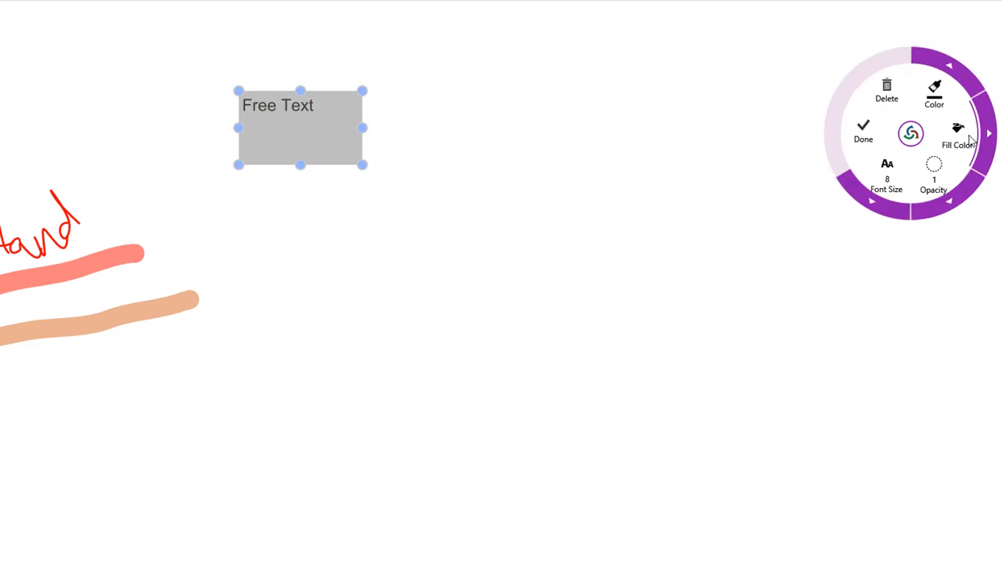
left_click(875, 205)
left_click(897, 174)
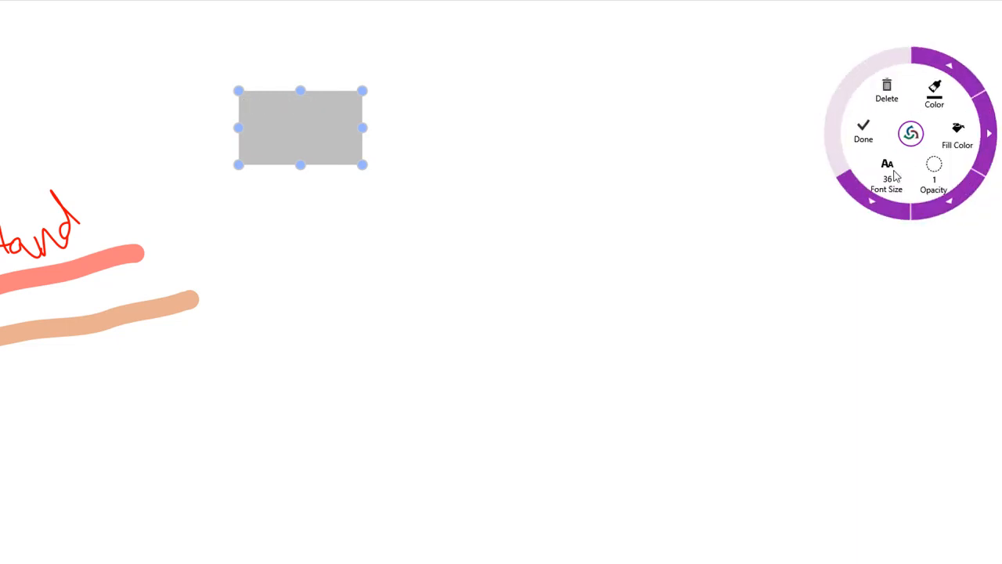
left_click(864, 133)
Enlarge the text box so the whole "Free Text" annotation fits, and deselect it
left_click(313, 149)
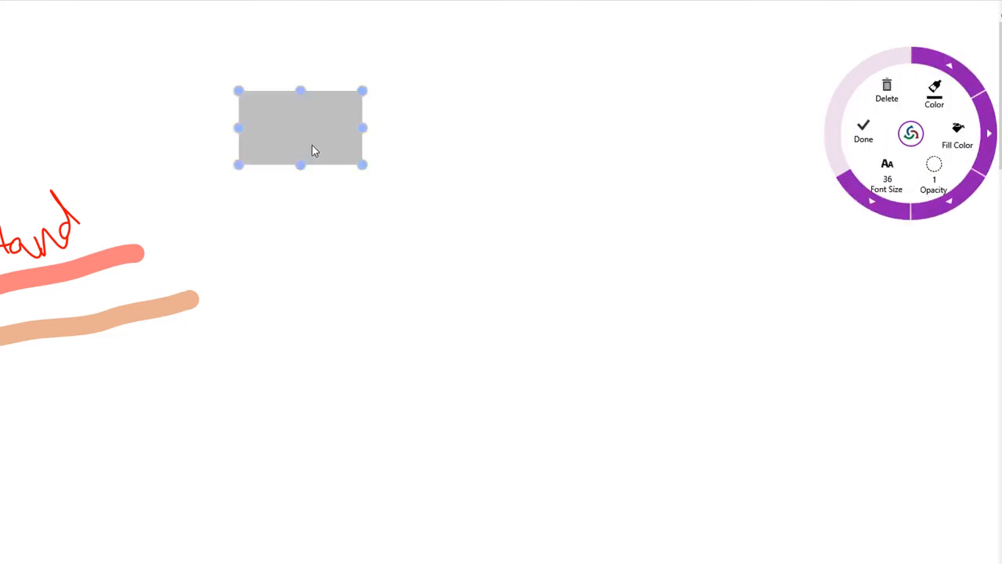
left_click_drag(367, 171, 833, 472)
left_click(471, 486)
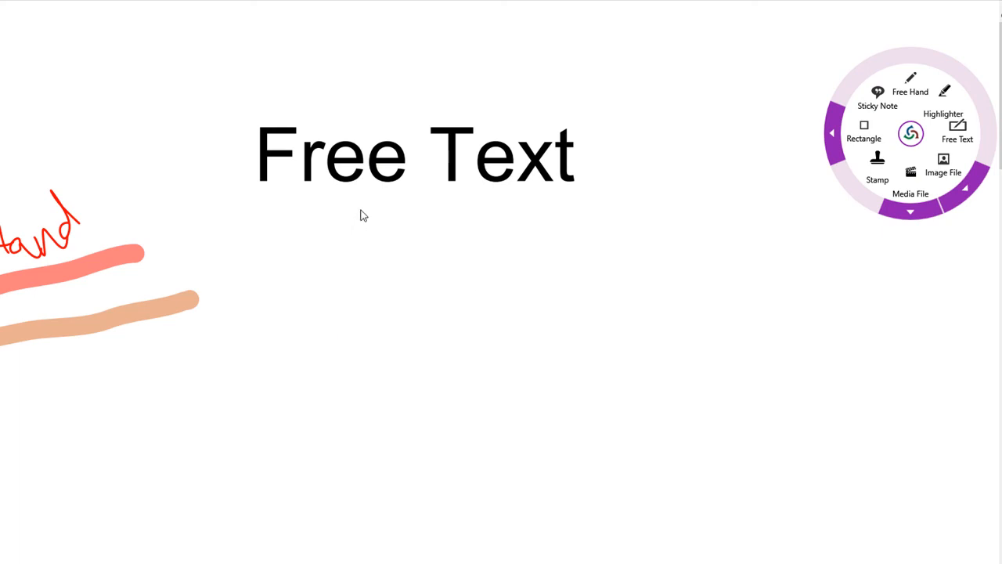
Show the options for inserting an image into the page
left_click(964, 195)
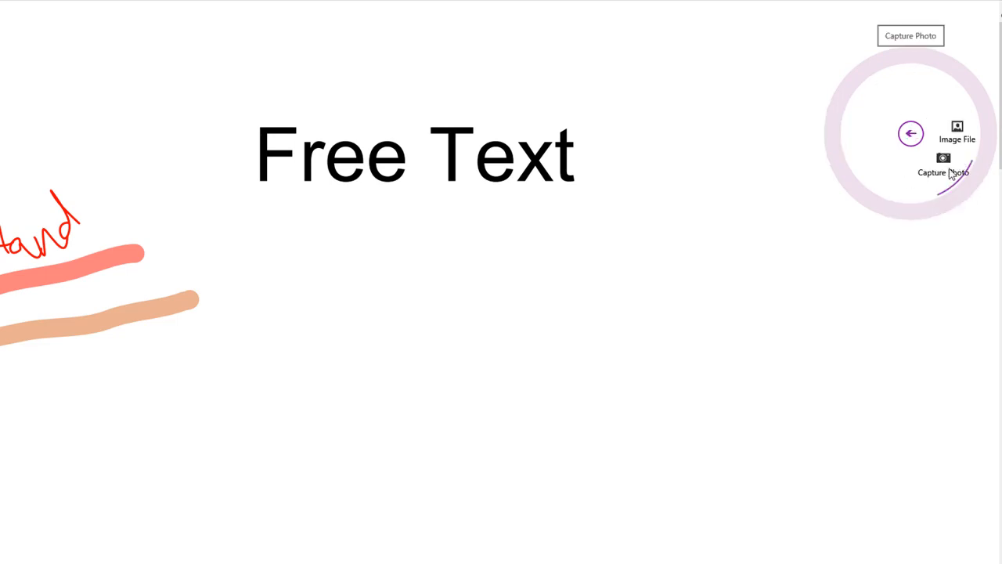